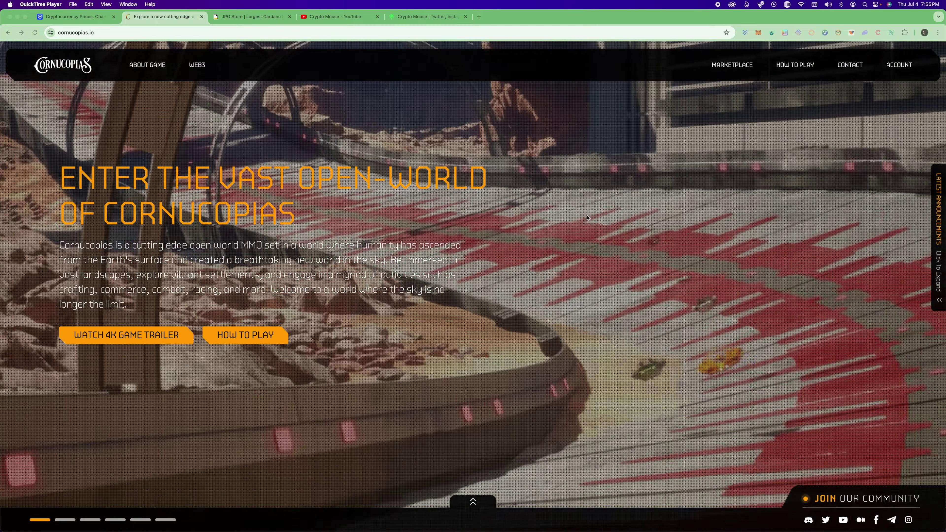
# Bring the Crypto Moose Linktree into view and scroll down to its NFTs and online course links
pyautogui.click(412, 157)
pyautogui.hotkey('ctrl', 'Right')
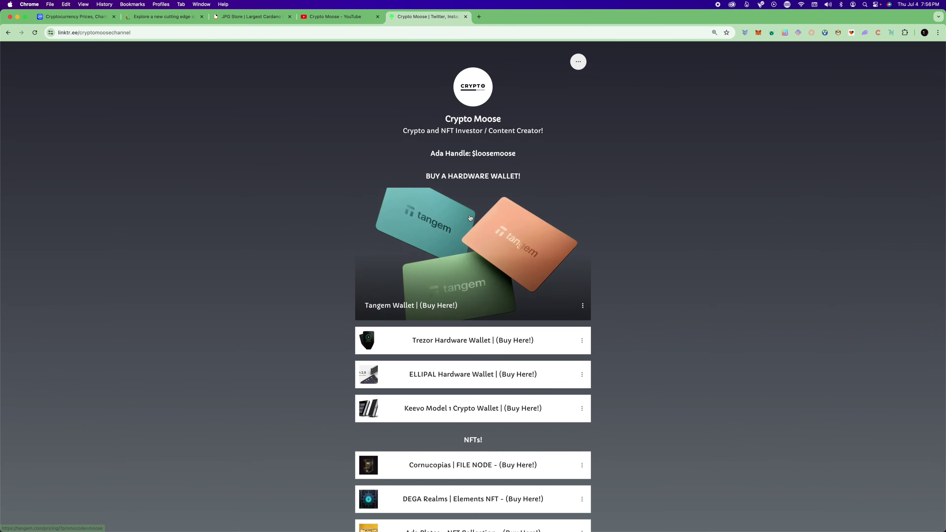
pyautogui.scroll(-3, 327, 239)
pyautogui.scroll(-6, 327, 239)
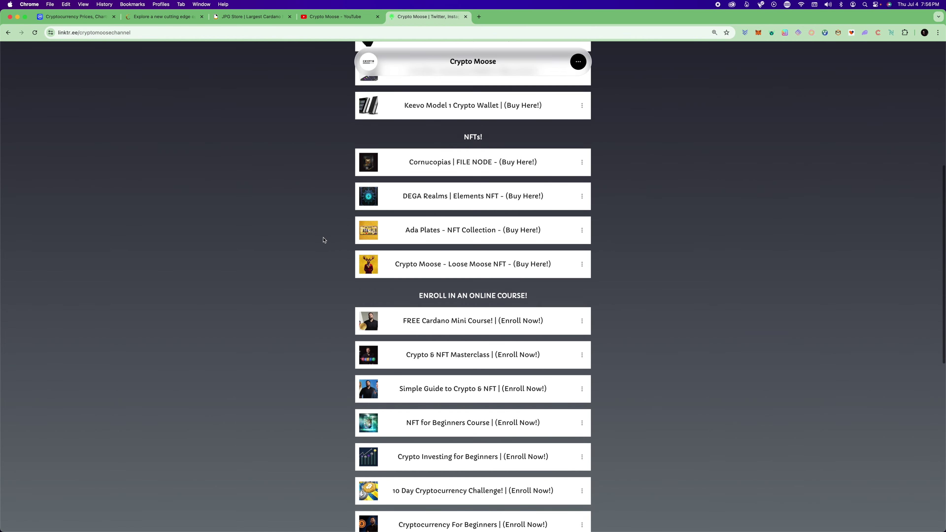
pyautogui.scroll(-1, 330, 272)
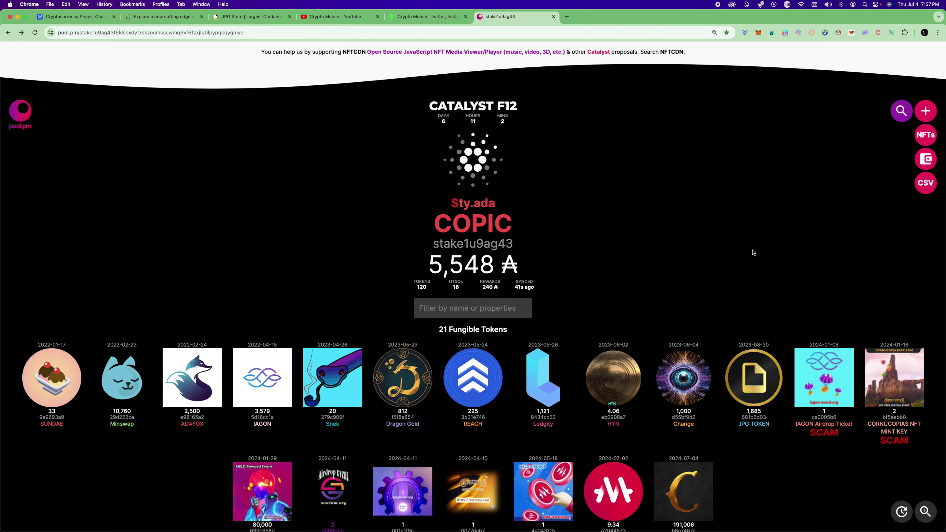
# Filter the pool.pm wallet to its 7 File Node Access Key NFTs, then show the Crypto Moose YouTube videos
pyautogui.scroll(-12, 676, 231)
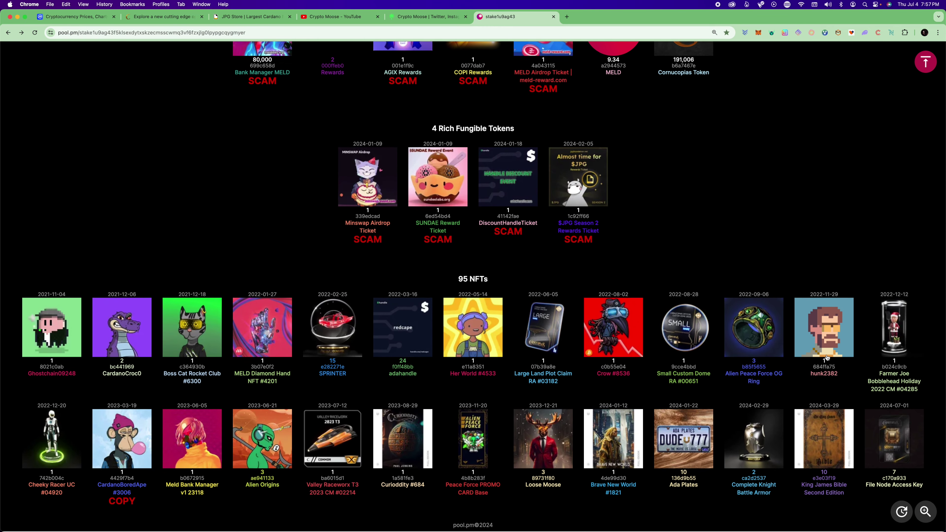
pyautogui.click(896, 451)
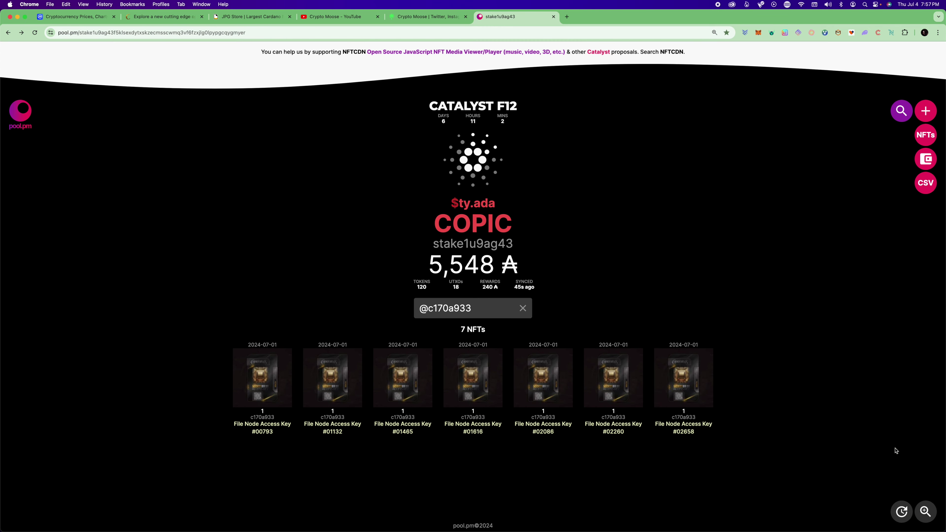
pyautogui.click(359, 17)
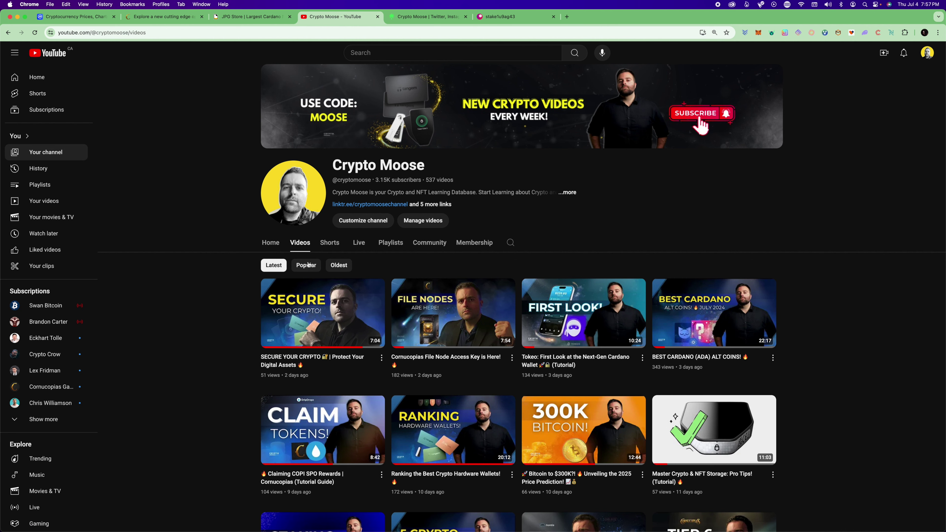
pyautogui.moveTo(411, 362)
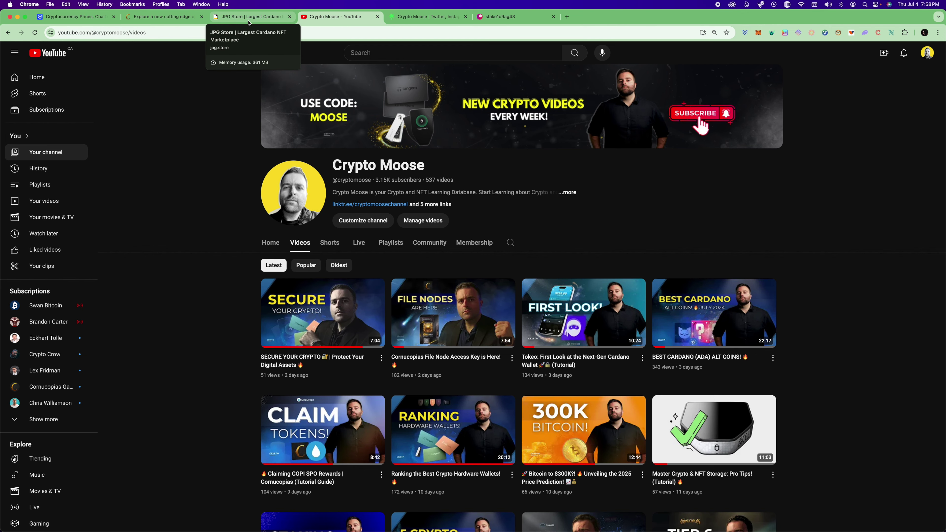
# Search jpg.store for 'node' and open the Cornucopias File Node Access Key collection of 5540 NFTs
pyautogui.click(248, 17)
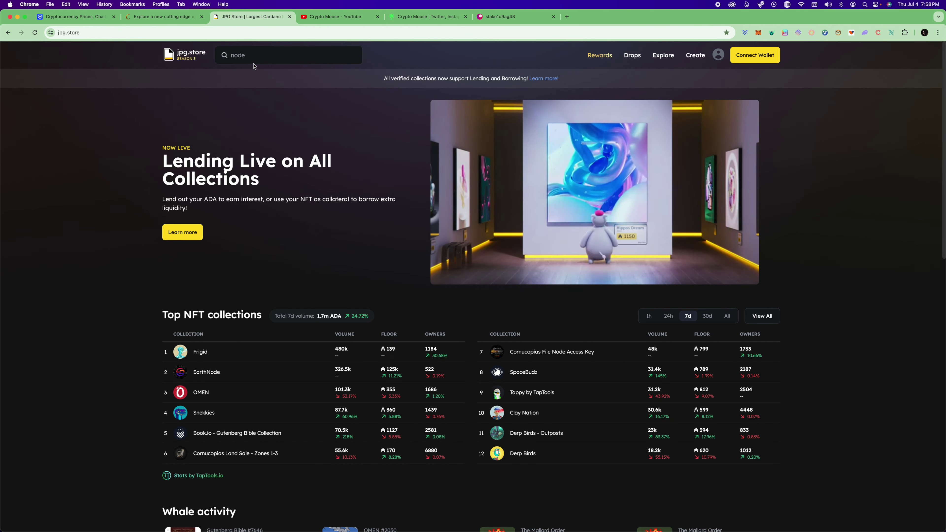
pyautogui.click(231, 57)
pyautogui.write('node')
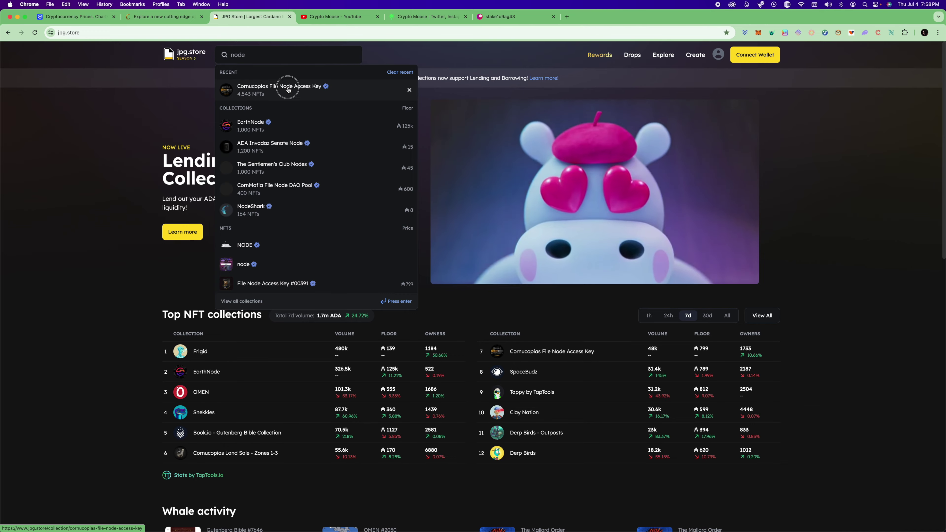
pyautogui.click(275, 102)
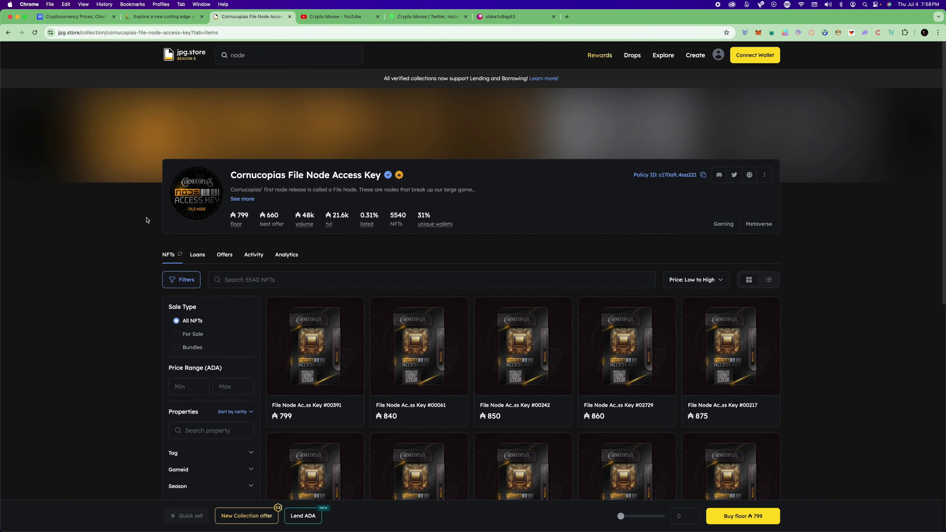
pyautogui.scroll(-1, 146, 220)
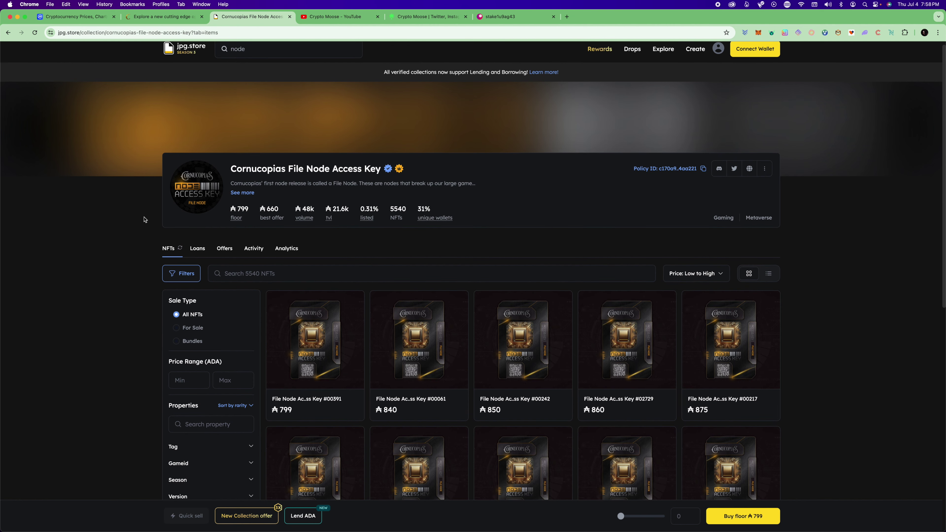
pyautogui.scroll(1, 144, 220)
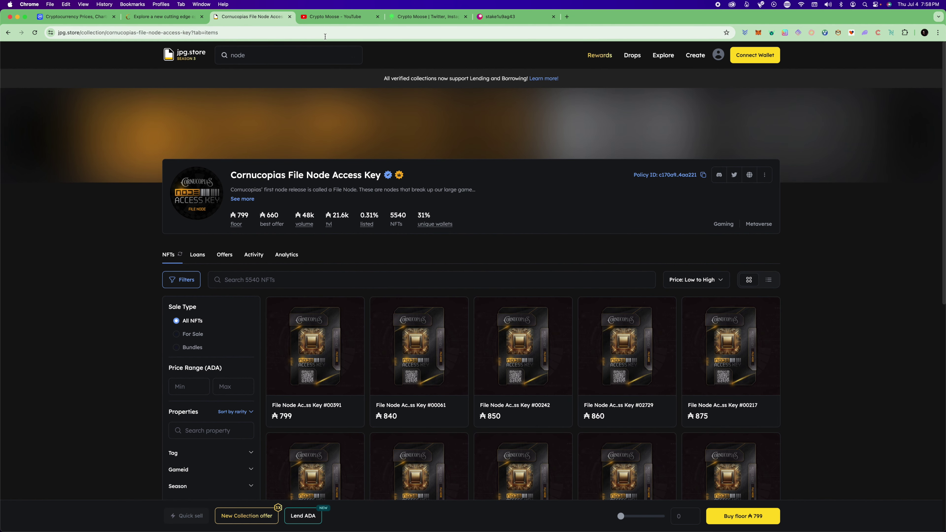
# Read the Discord 'Node registration is now LIVE' steps, then return to the cornucopias.io homepage
pyautogui.hotkey('ctrl', 'Right')
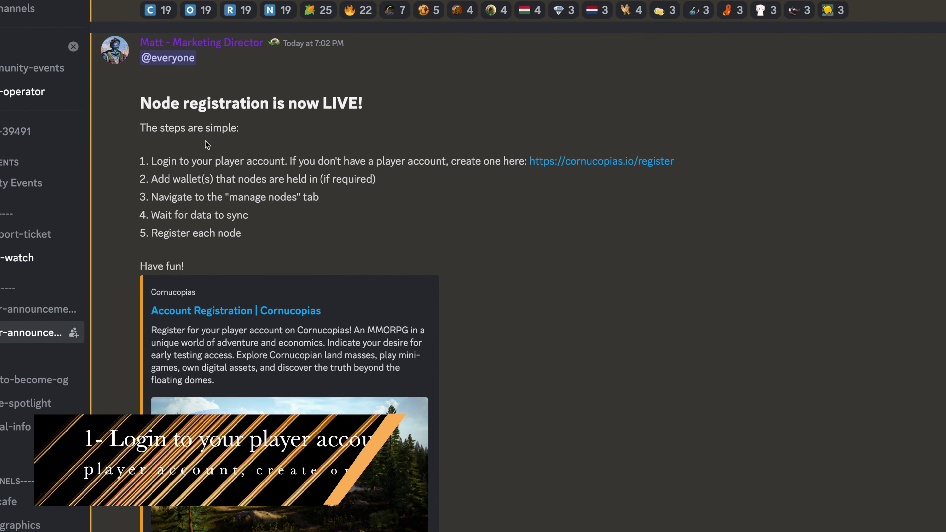
pyautogui.hotkey('ctrl', 'Left')
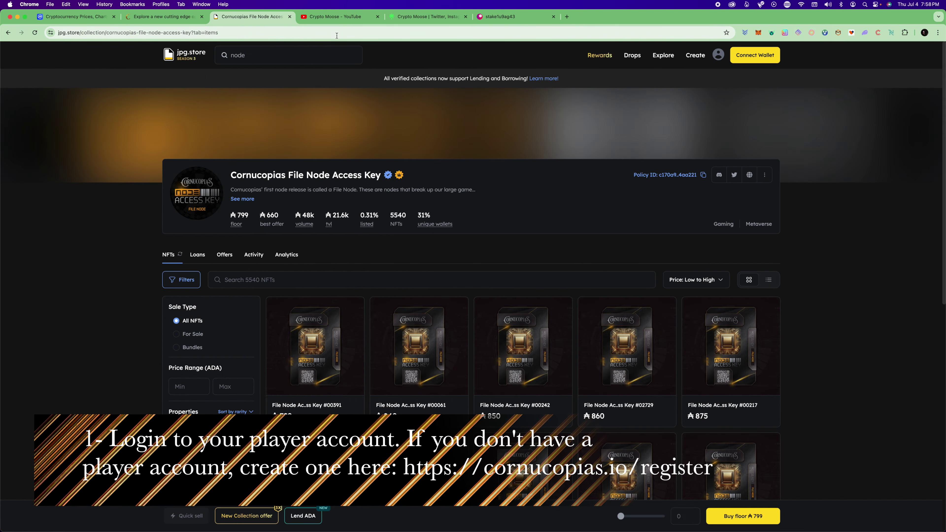
pyautogui.click(159, 18)
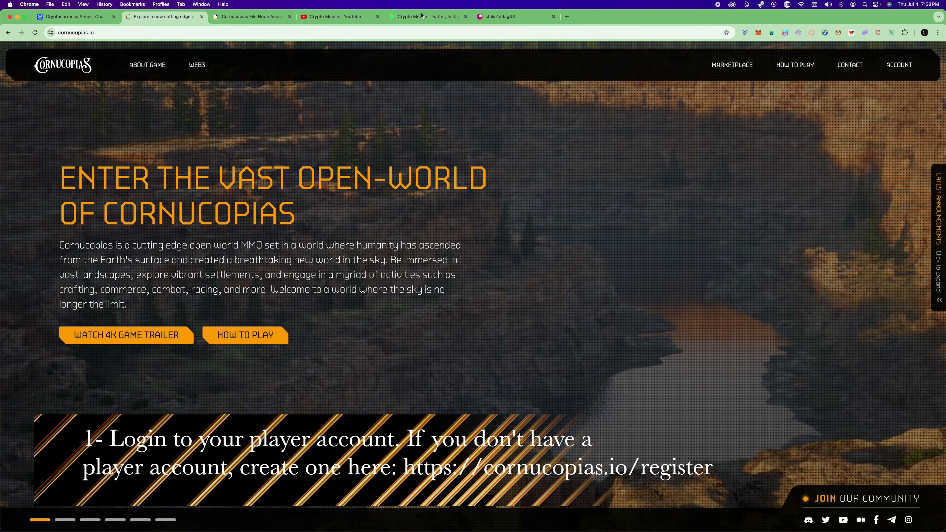
# Follow the Linktree 'Cornucopias | FILE NODE - (Buy Here!)' link to the File Node Access Key (Cardano) sale
pyautogui.click(422, 15)
pyautogui.scroll(-3, 438, 343)
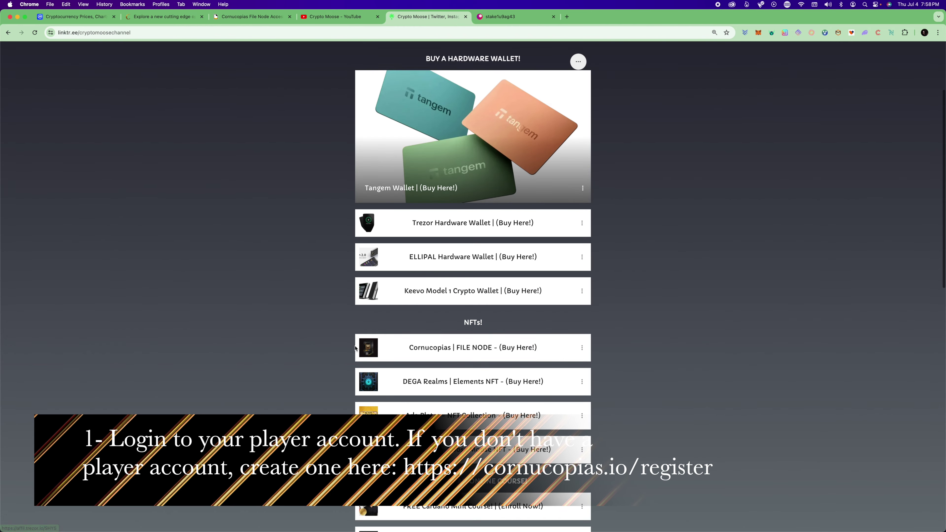
pyautogui.click(438, 347)
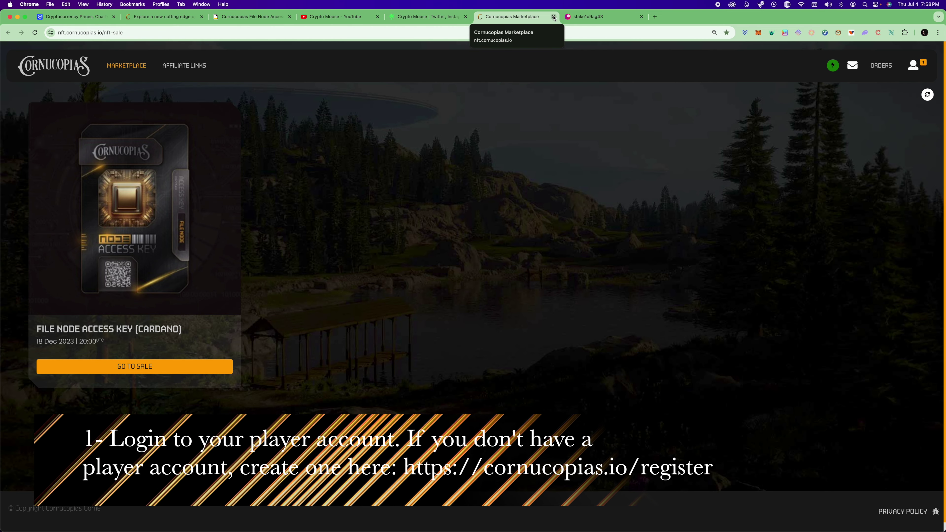
# Log out of the Cornucopias Marketplace from the profile menu and return to the YouTube Videos tab
pyautogui.moveTo(918, 67)
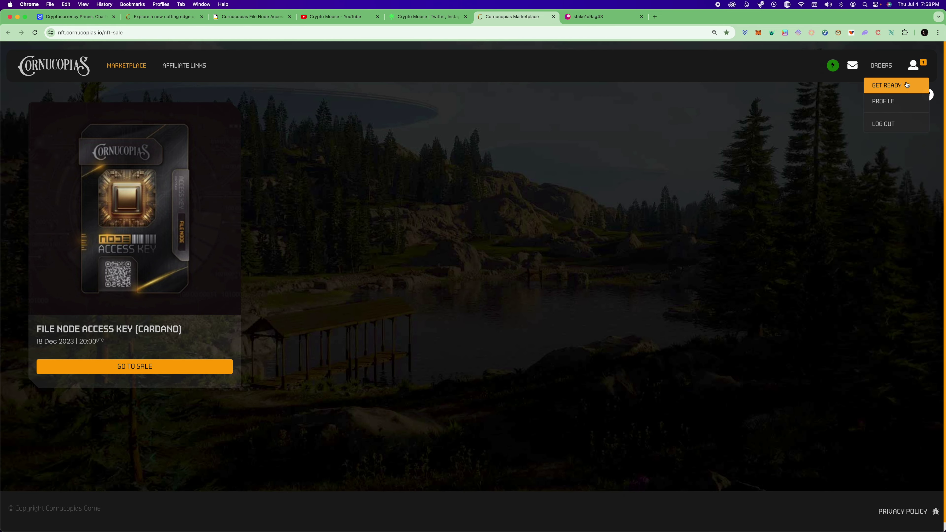
pyautogui.click(884, 125)
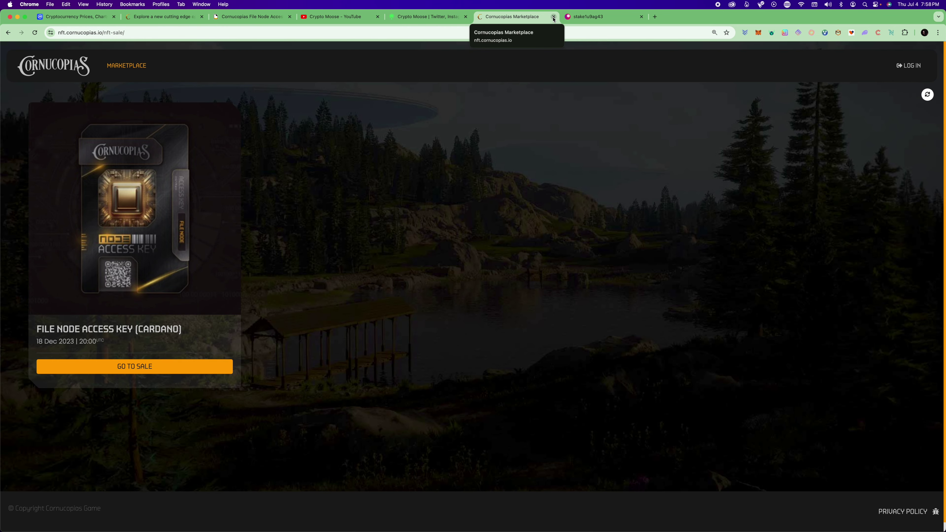
pyautogui.click(335, 17)
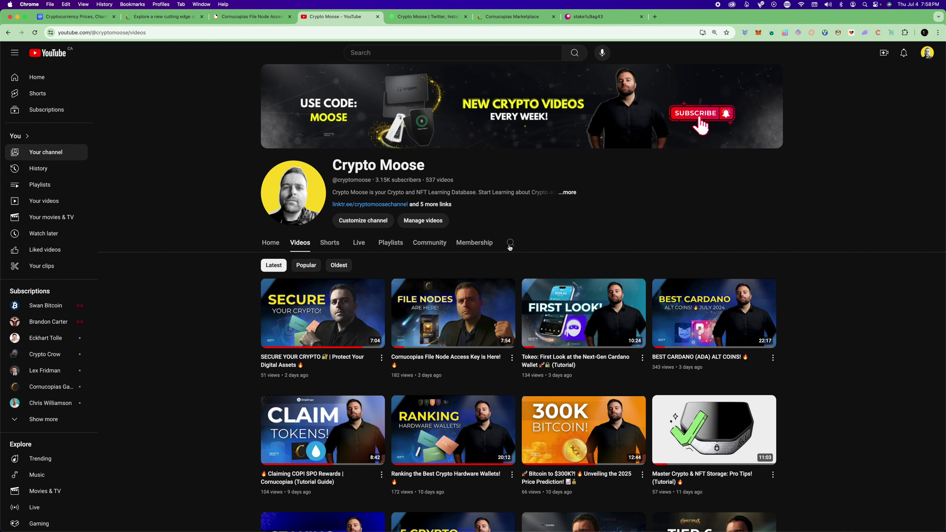
# Search the channel for 'player account' videos, then bring up the Cornucopias Player Account sign-in page
pyautogui.click(509, 246)
pyautogui.write('player acc')
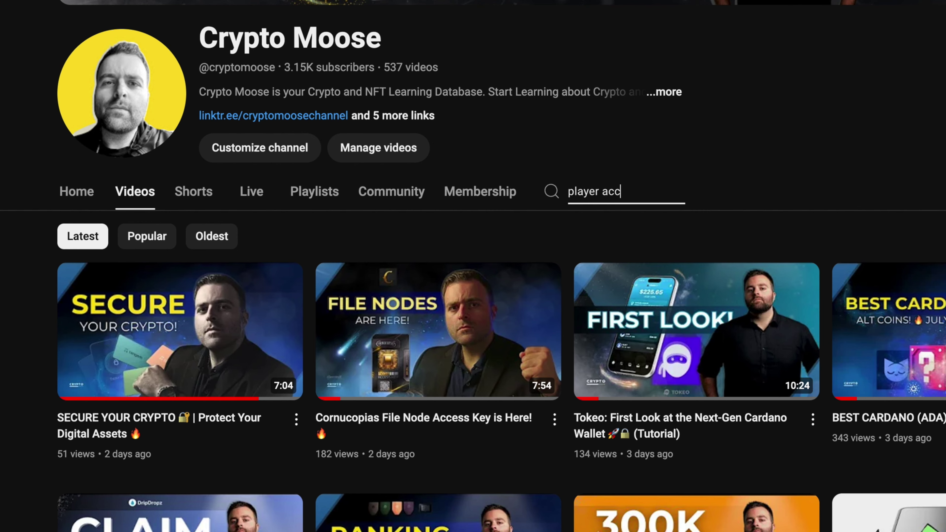
pyautogui.write('ount')
pyautogui.press('Return')
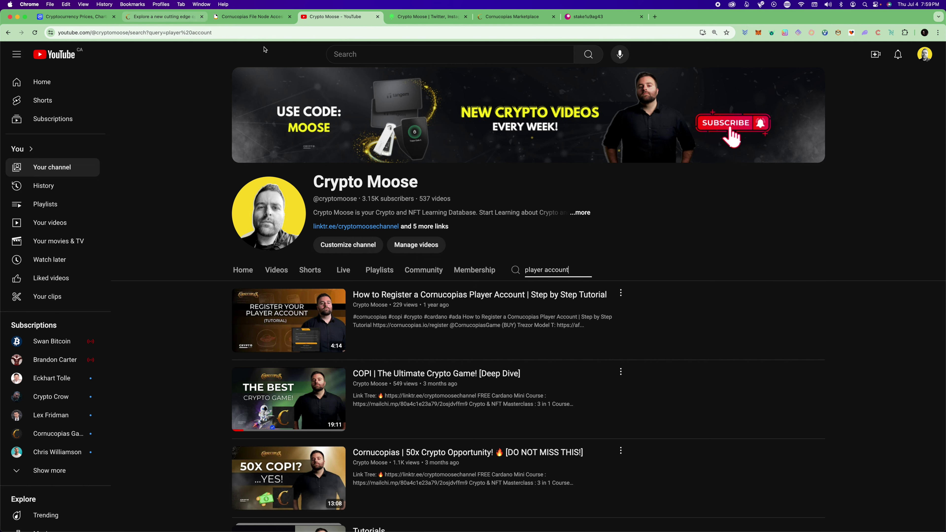
pyautogui.press('super+Tab')
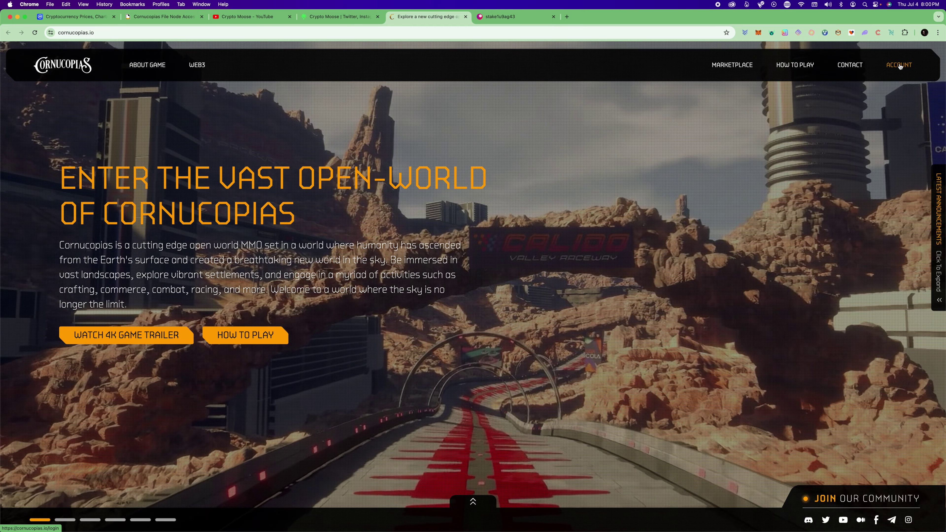
pyautogui.click(899, 65)
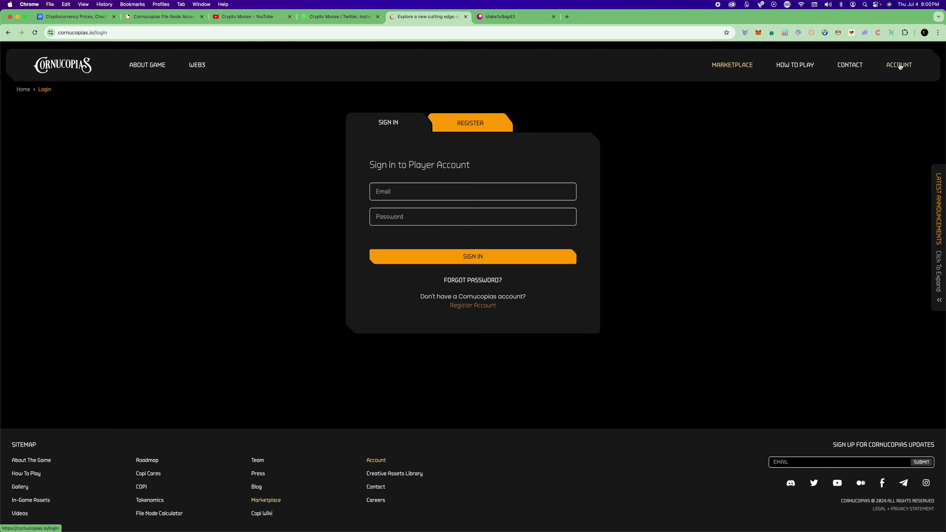
# Sign in with the saved credentials and enter the six-digit authenticator code
pyautogui.click(503, 262)
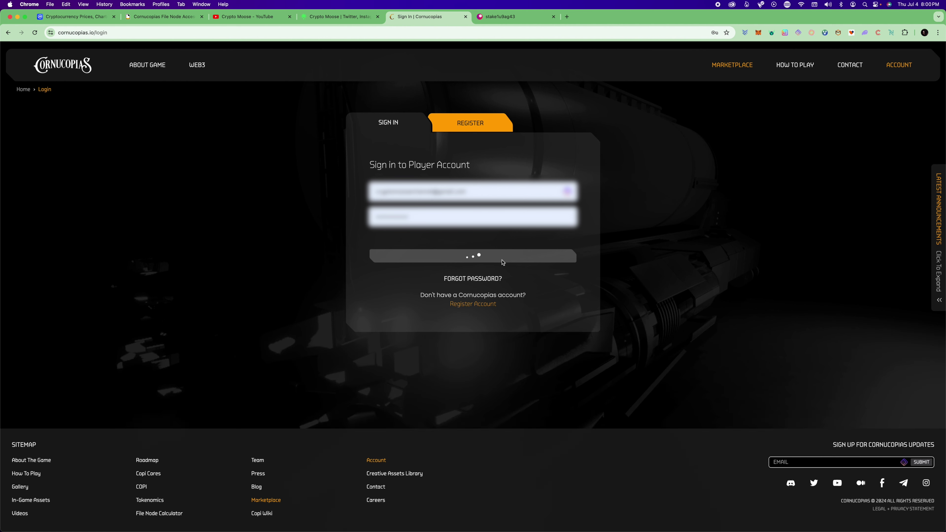
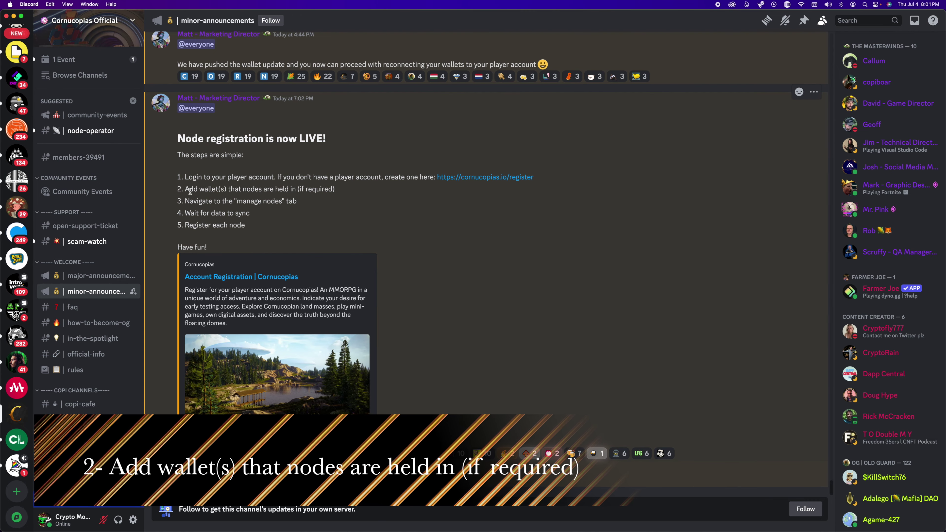
# Highlight step 2 about adding node wallets in the Discord announcement, then clear the highlight
pyautogui.moveTo(189, 189); pyautogui.dragTo(291, 189)
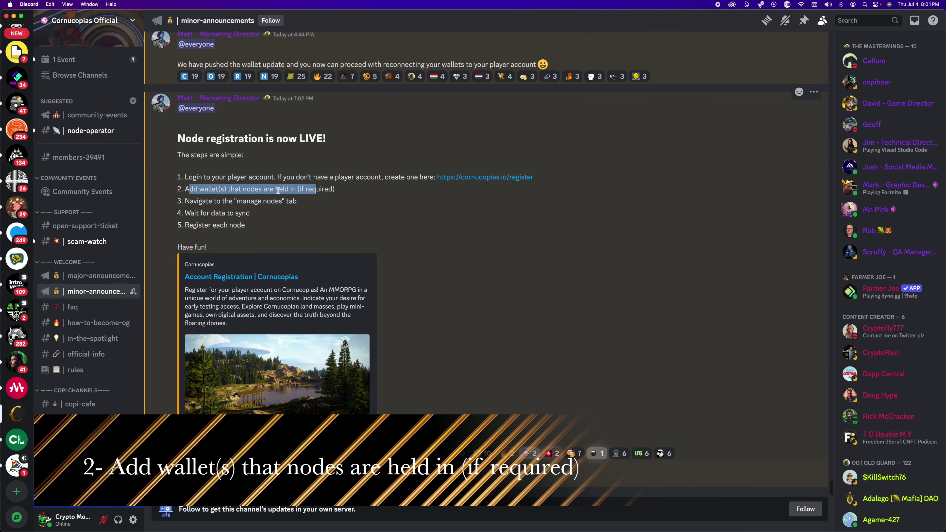
pyautogui.click(476, 239)
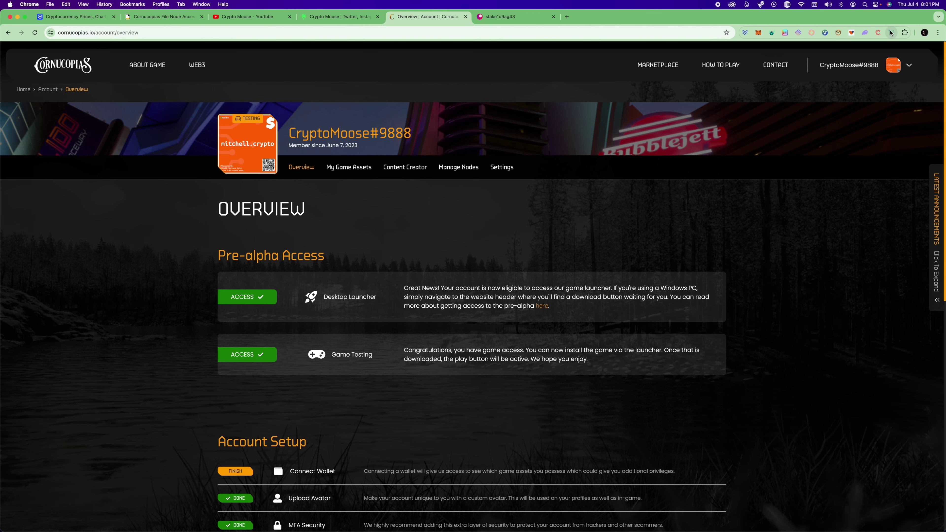
# Finish the Connect Wallet setup item, add a new wallet and choose Nami to scan its assets
pyautogui.scroll(-5, 239, 319)
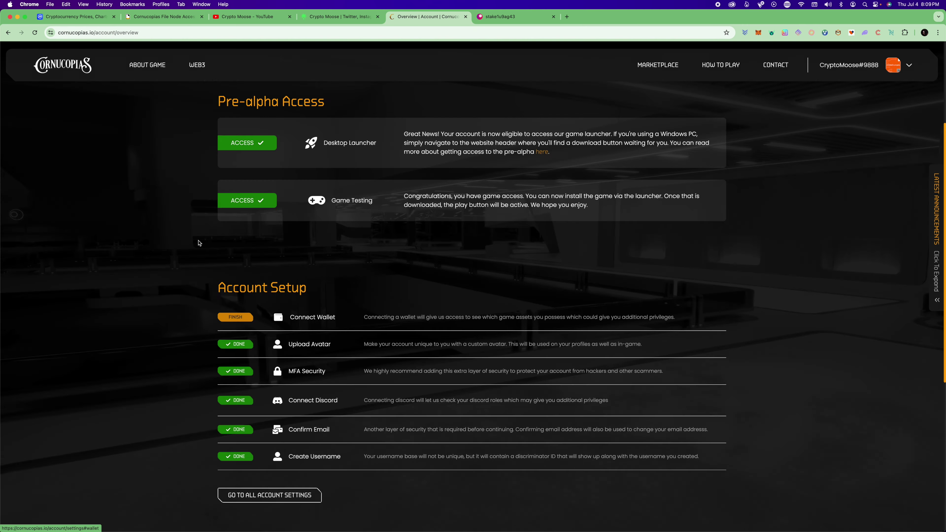
pyautogui.click(190, 189)
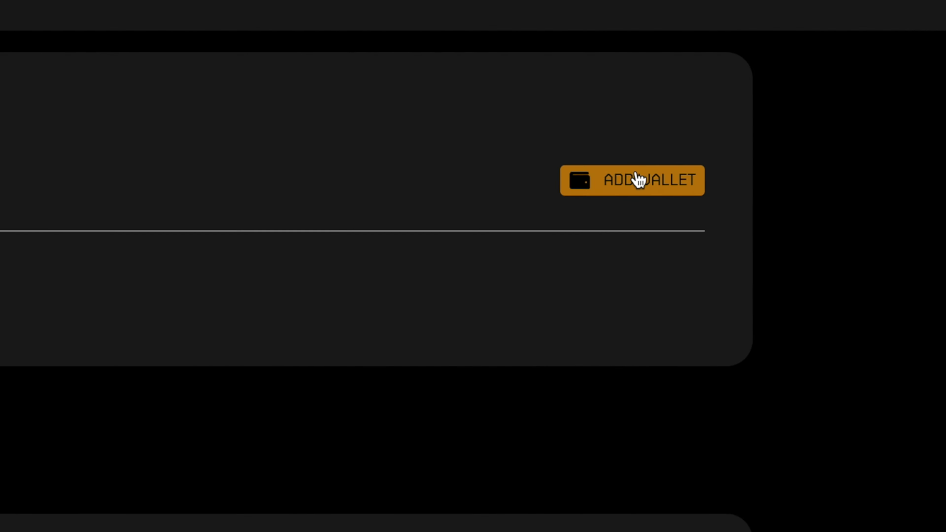
pyautogui.click(679, 132)
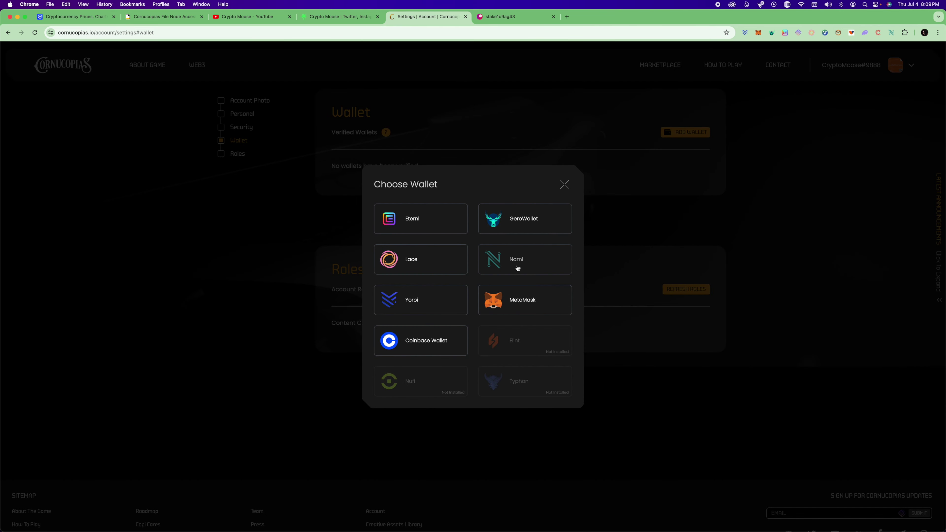
pyautogui.click(507, 262)
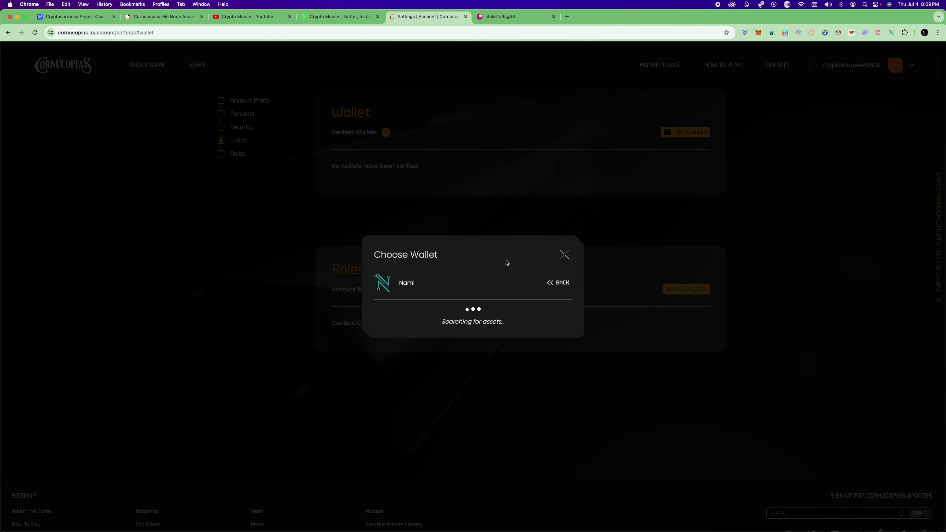